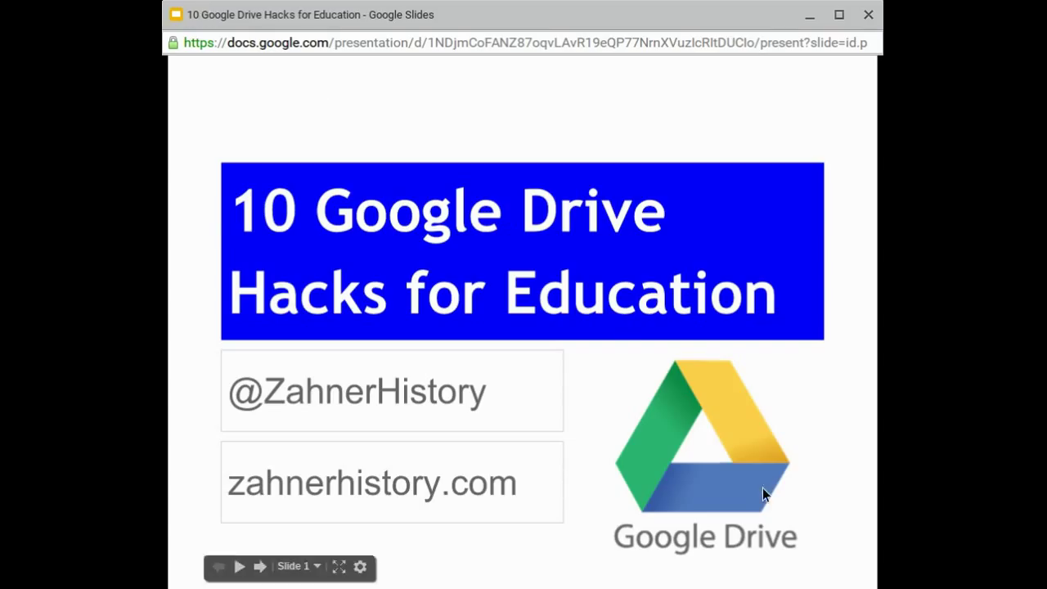
Advance the 10 Google Drive Hacks for Education deck from its title slide
{"action": "left_click", "coordinate": [858, 418]}
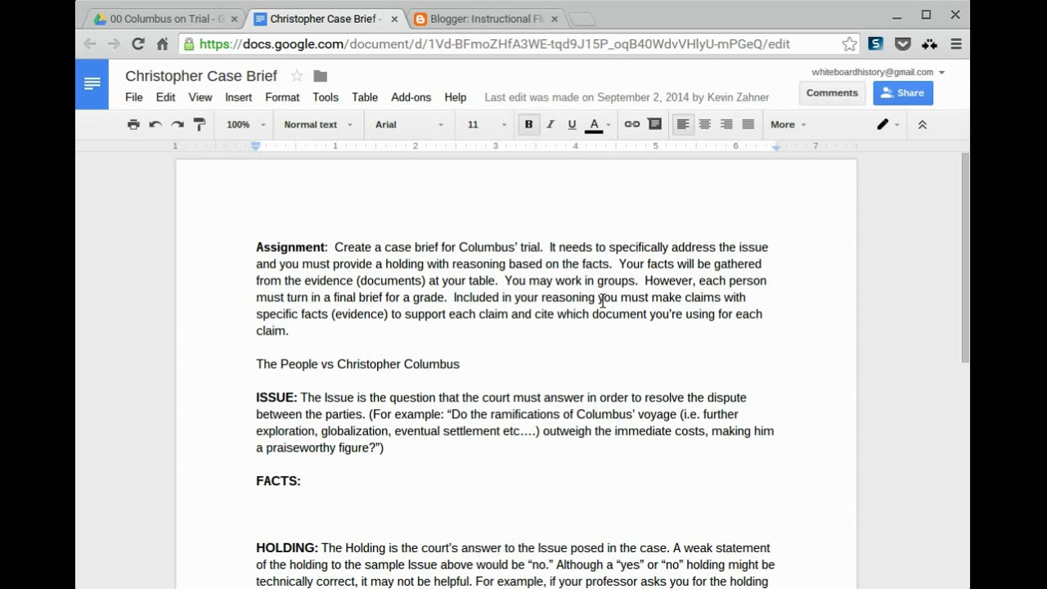
Comment on a word in the Assignment paragraph with '*Bold* -strike through- _italicize_'
{"action": "key", "text": "ctrl+shift+Left"}
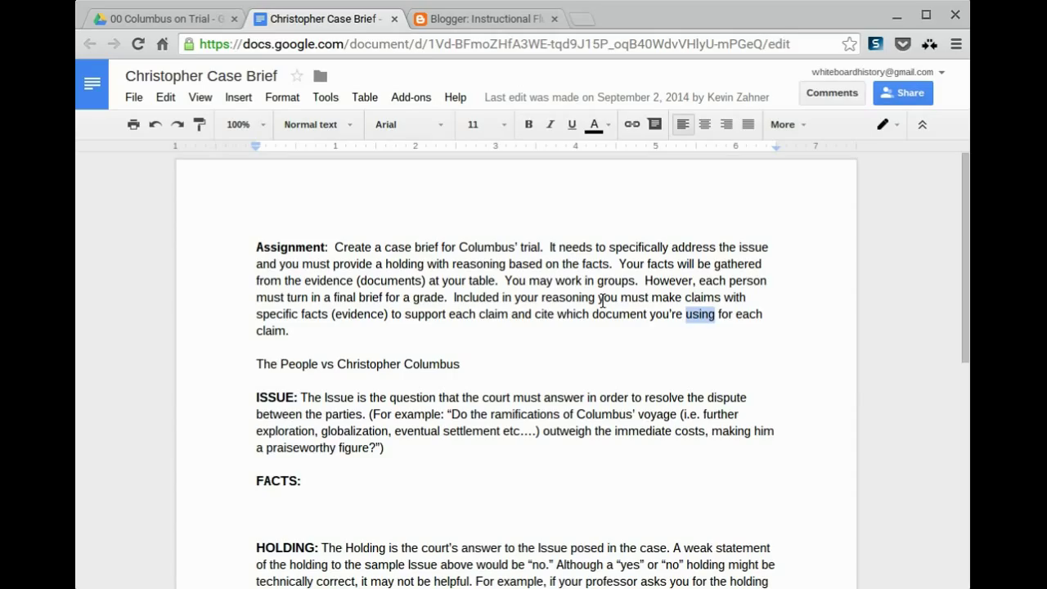
{"action": "key", "text": "ctrl+alt+m"}
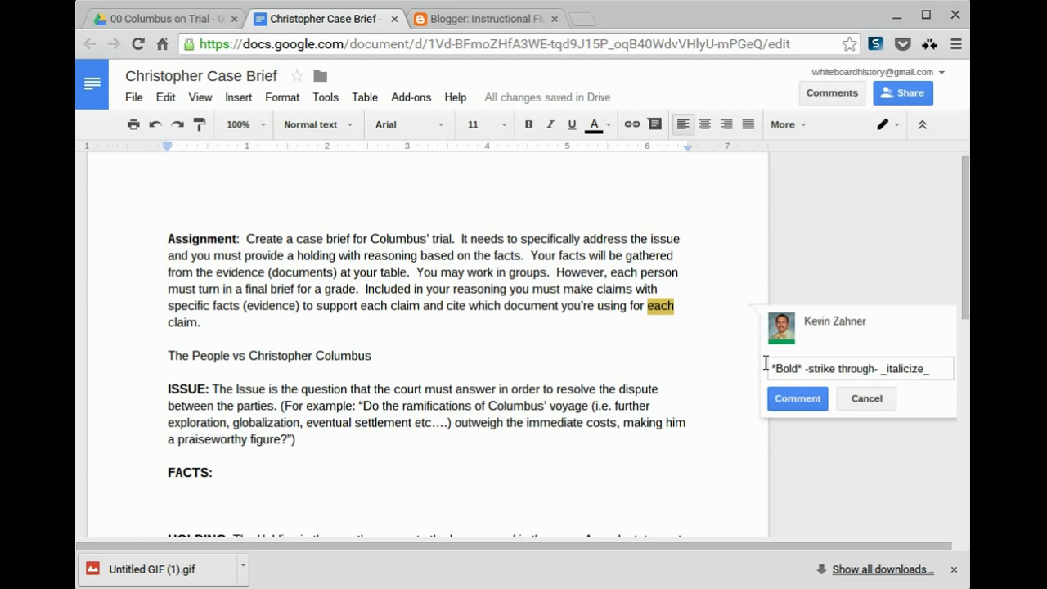
{"action": "key", "text": "ctrl+Return"}
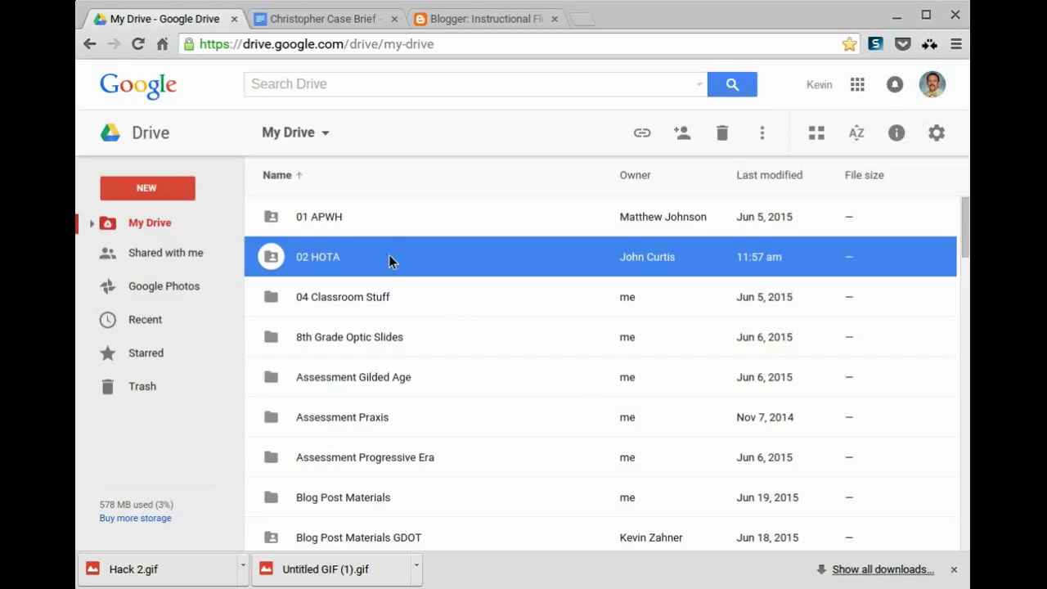
Open the full sharing settings for the 02 HOTA folder through Get link
{"action": "right_click", "coordinate": [391, 250]}
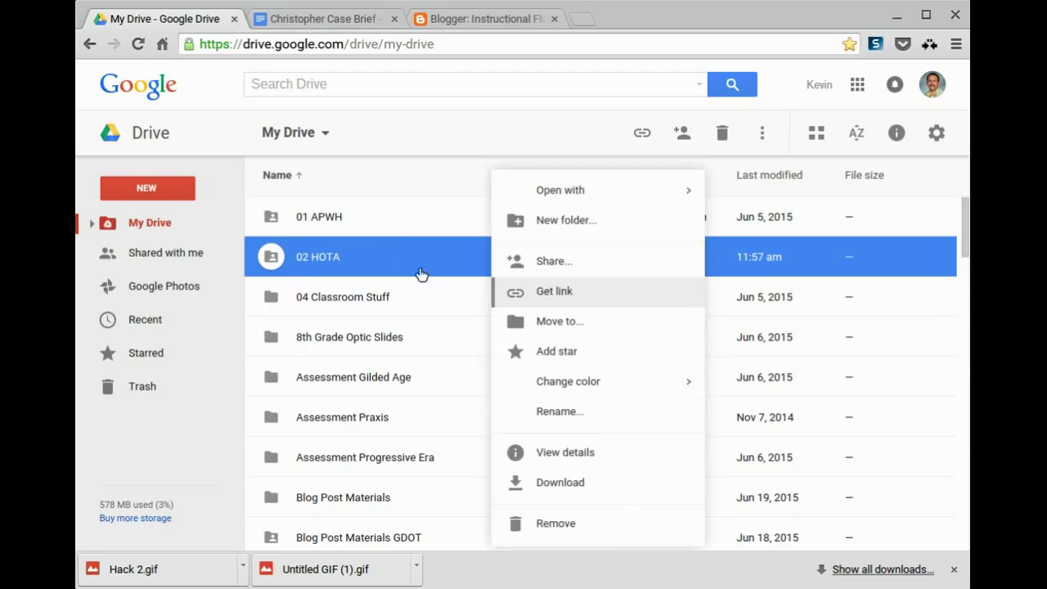
{"action": "key", "text": "Return"}
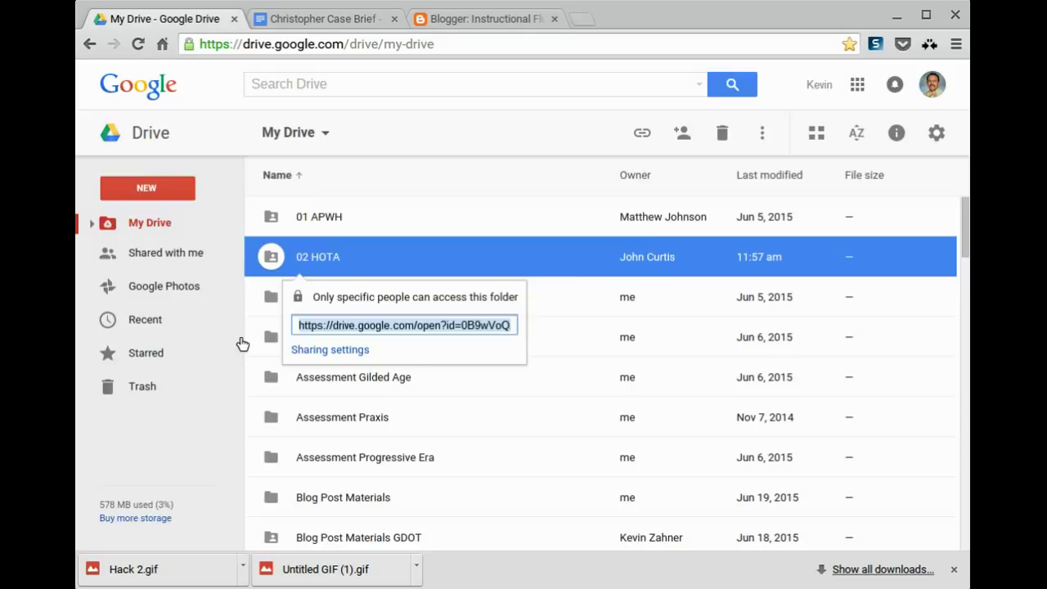
{"action": "key", "text": "Tab"}
{"action": "key", "text": "Return"}
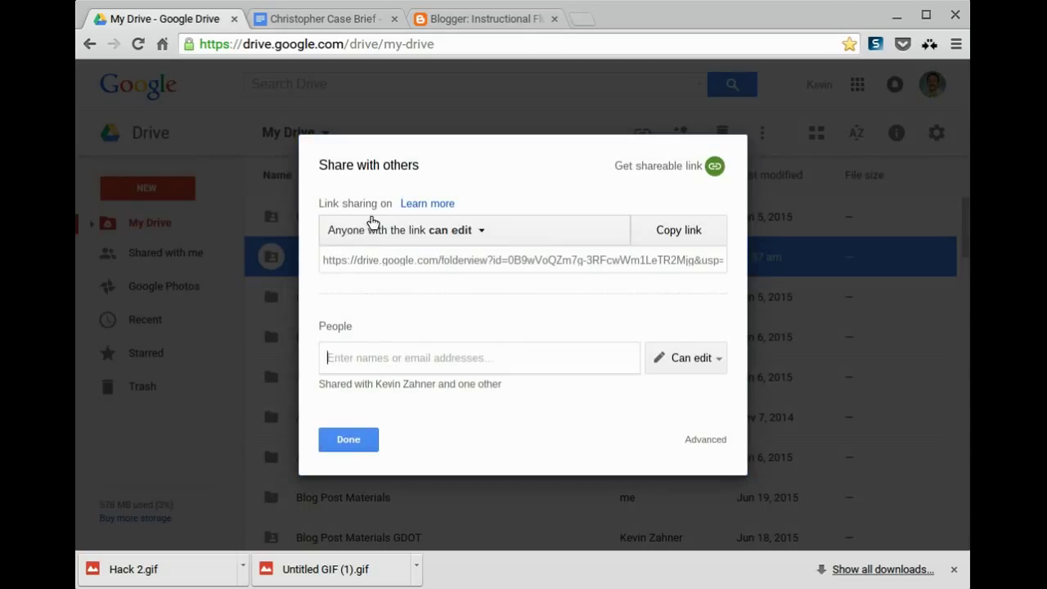
Choose anyone-with-the-link access under More... and open the Can edit access list
{"action": "left_click", "coordinate": [373, 230]}
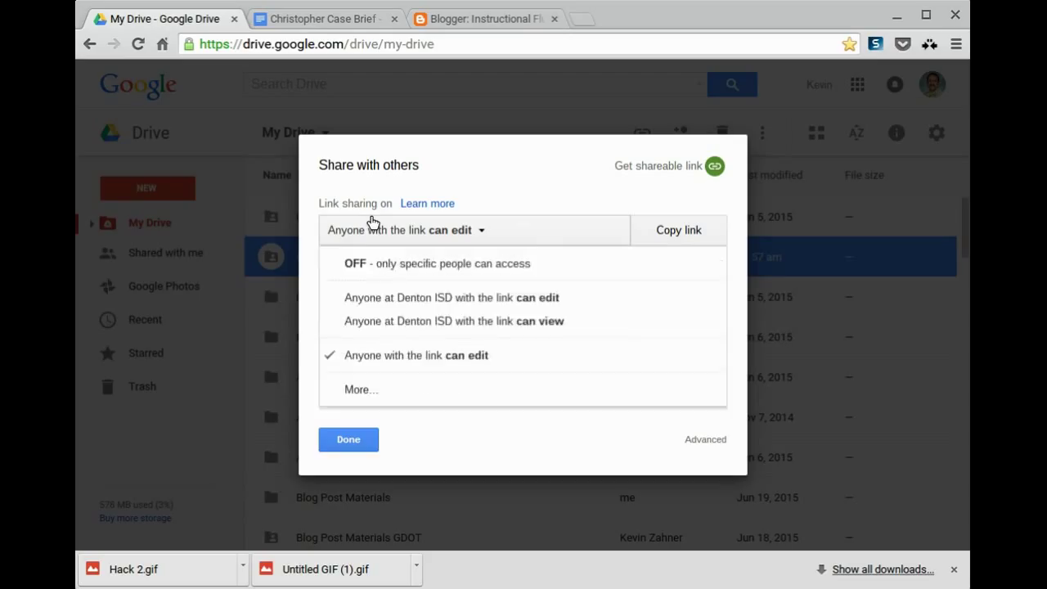
{"action": "left_click", "coordinate": [372, 224]}
{"action": "left_click", "coordinate": [361, 221]}
{"action": "left_click", "coordinate": [361, 389]}
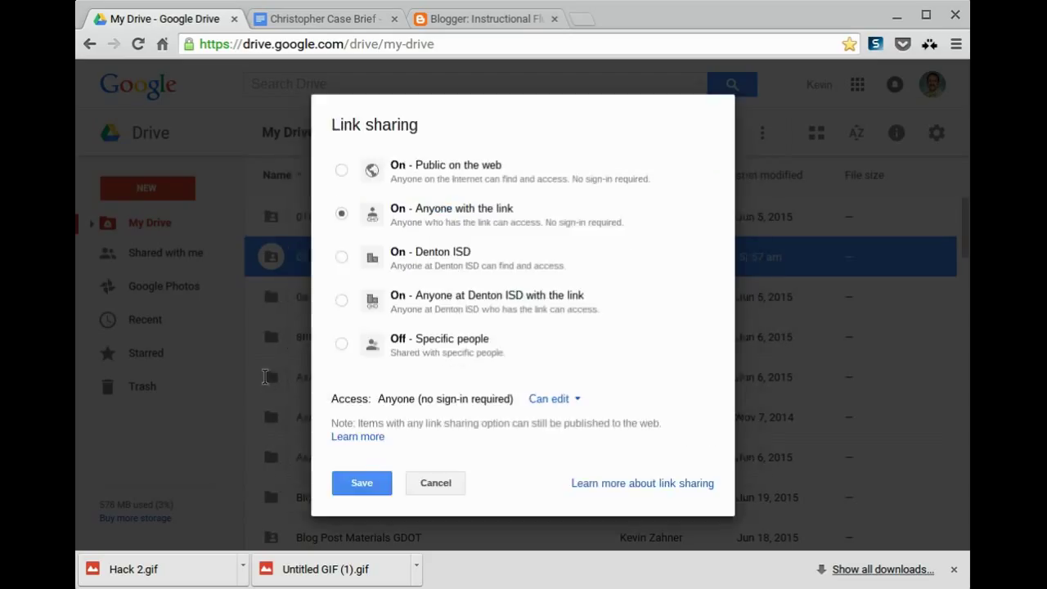
{"action": "left_click", "coordinate": [553, 399]}
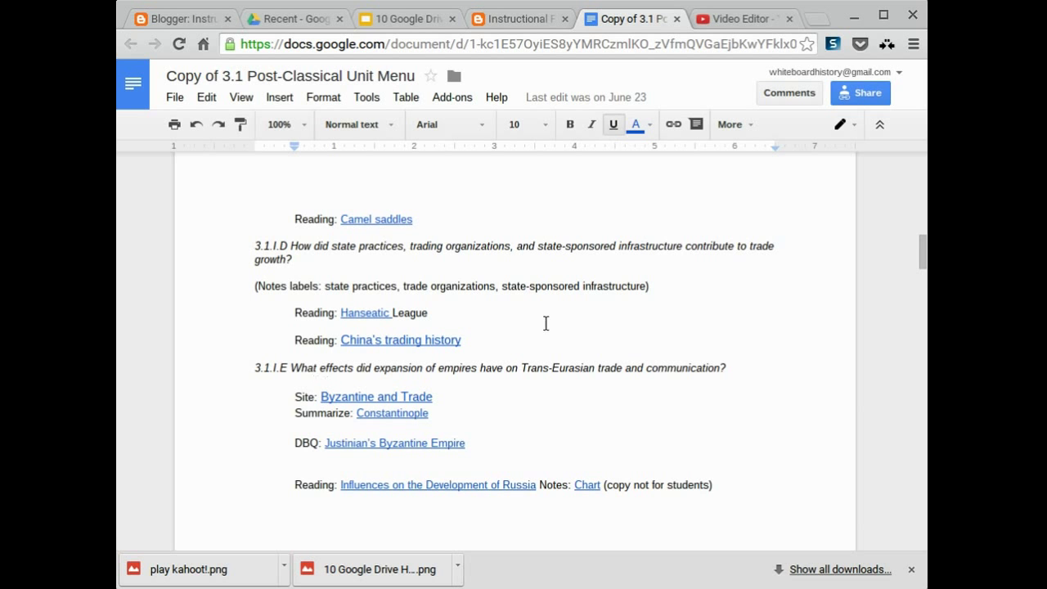
Scroll to the top of the unit menu and follow the Routes, Cities, Empires link
{"action": "scroll", "coordinate": [617, 248], "scroll_direction": "up", "scroll_amount": 10}
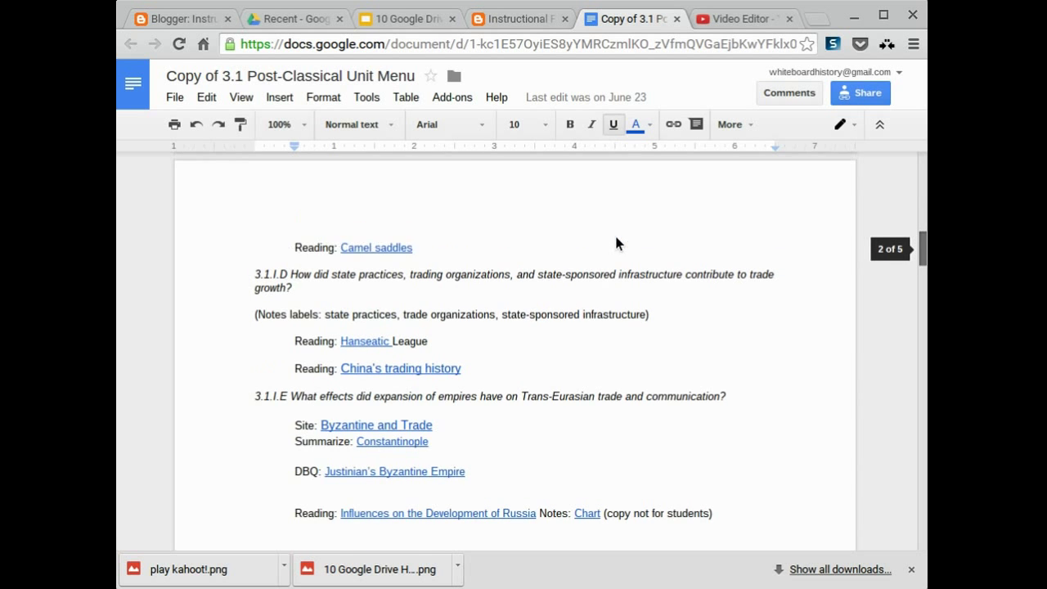
{"action": "scroll", "coordinate": [612, 175], "scroll_direction": "up", "scroll_amount": 2}
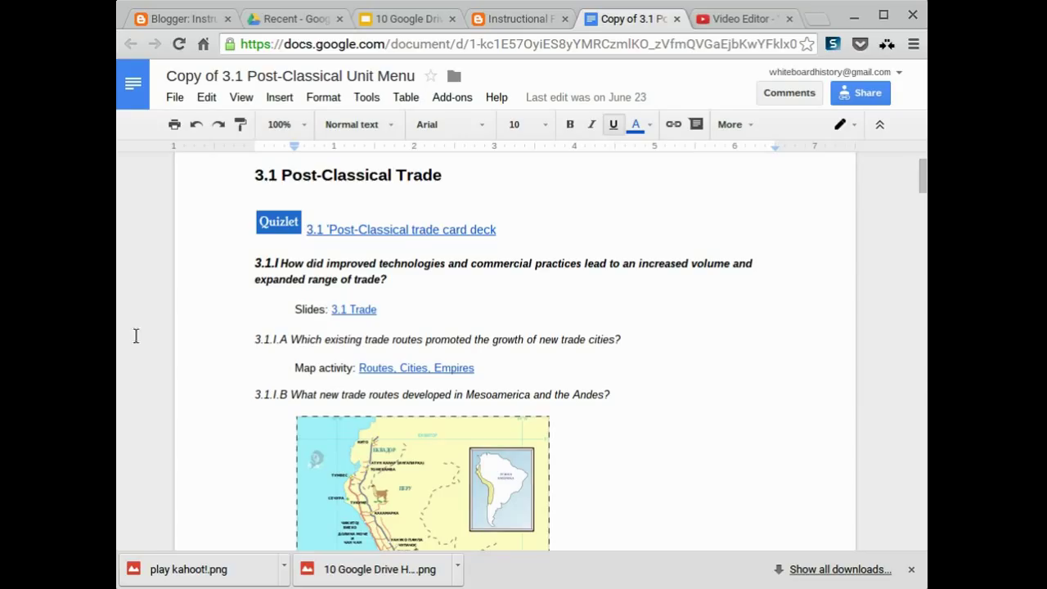
{"action": "left_click", "coordinate": [411, 367]}
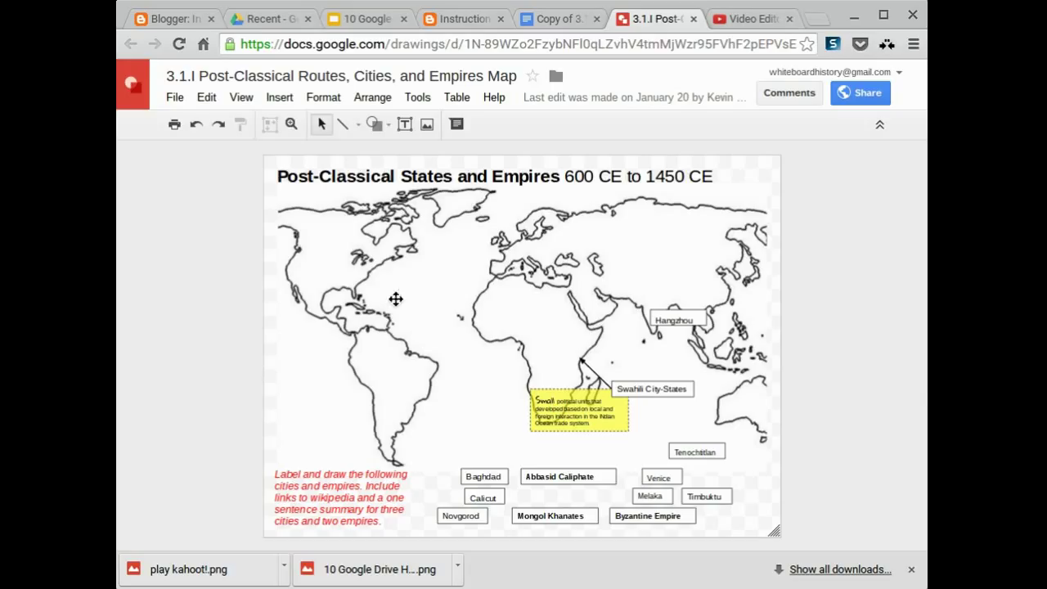
Move the Hangzhou label toward Japan, cancel the link box, and close the map tab
{"action": "left_click_drag", "start_coordinate": [674, 320], "coordinate": [720, 296]}
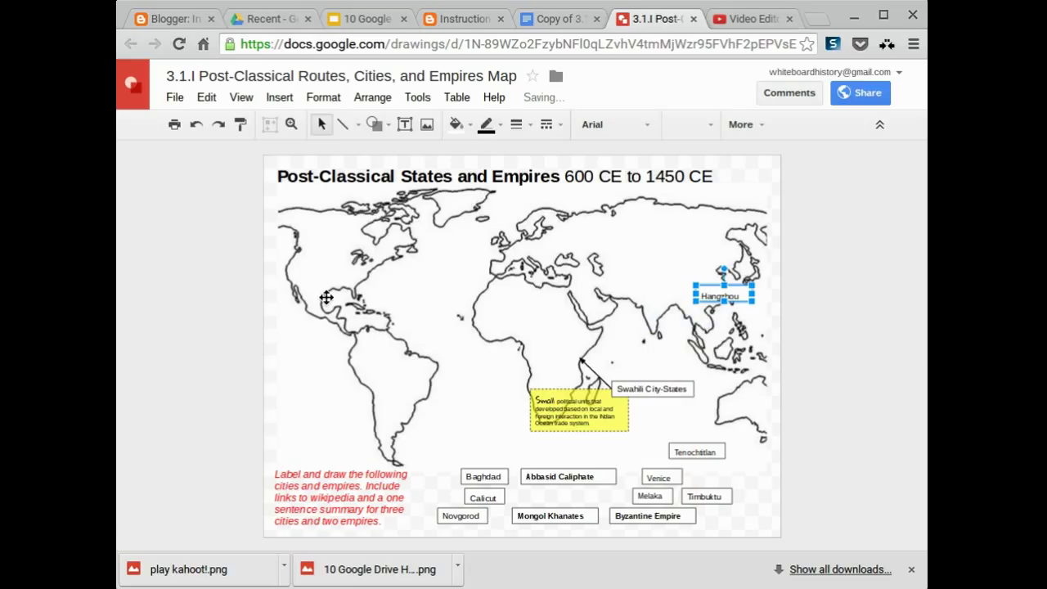
{"action": "key", "text": "ctrl+k"}
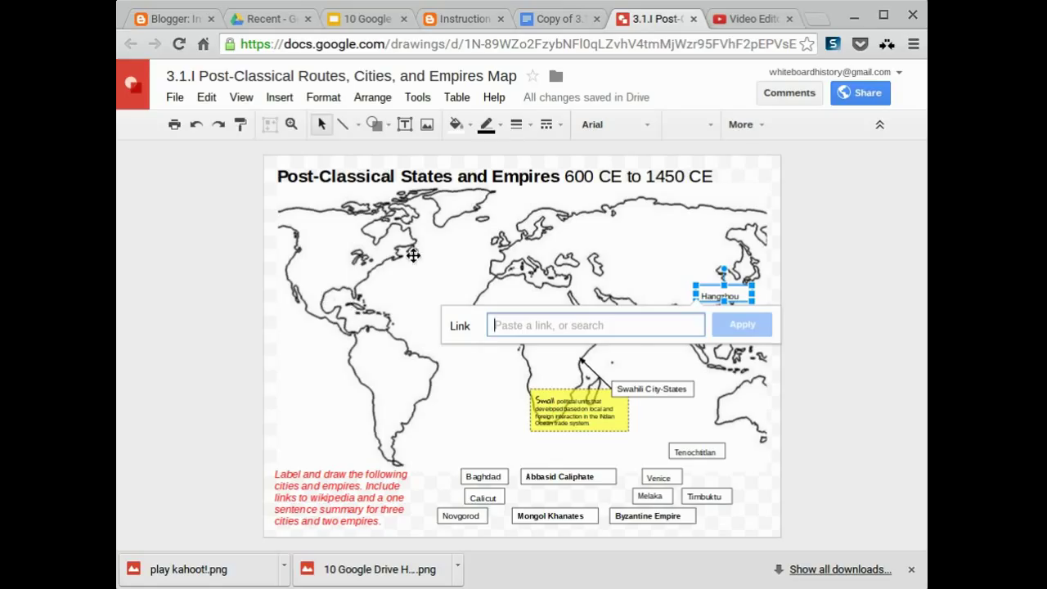
{"action": "left_click", "coordinate": [470, 208]}
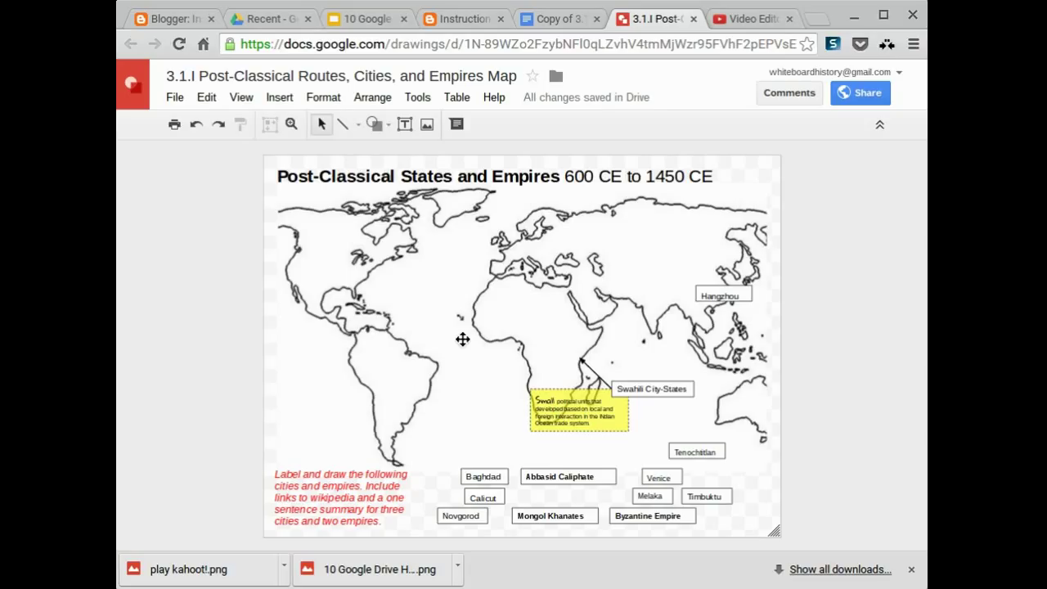
{"action": "key", "text": "ctrl+w"}
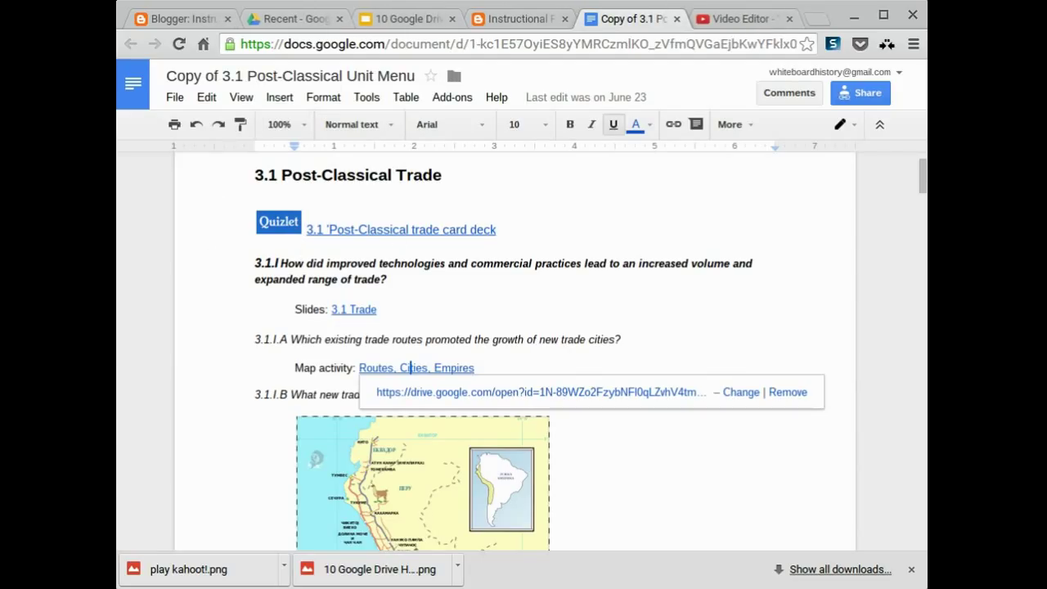
{"action": "key", "text": "Up"}
{"action": "key", "text": "Up"}
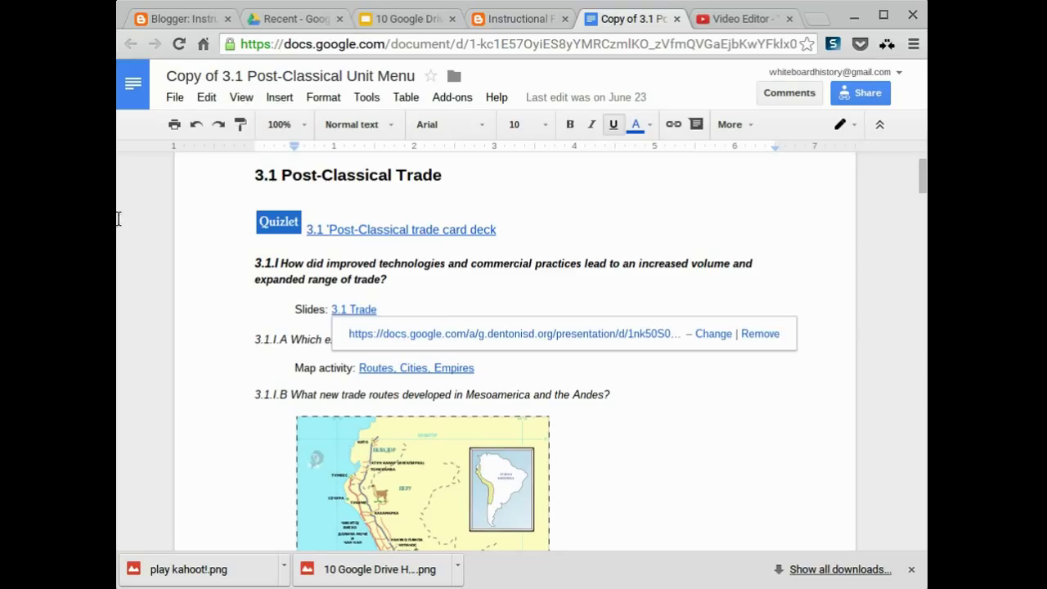
{"action": "key", "text": "Up"}
{"action": "key", "text": "Up"}
{"action": "key", "text": "Up"}
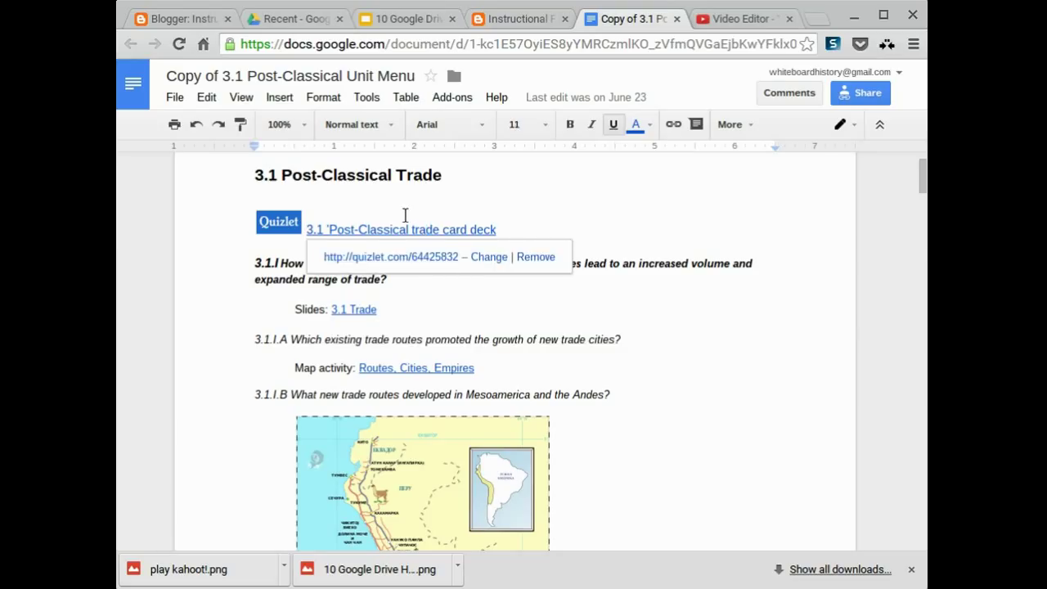
{"action": "key", "text": "End"}
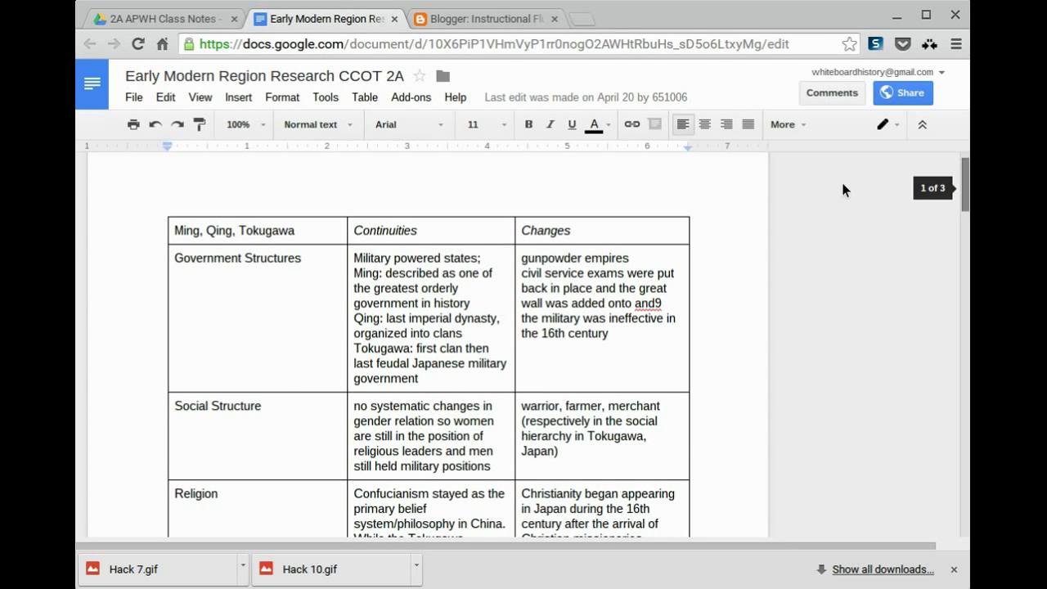
Scroll down to the Ottoman, Mughals, Safavids table and its margin comments
{"action": "scroll", "coordinate": [841, 184], "scroll_direction": "down", "scroll_amount": 1}
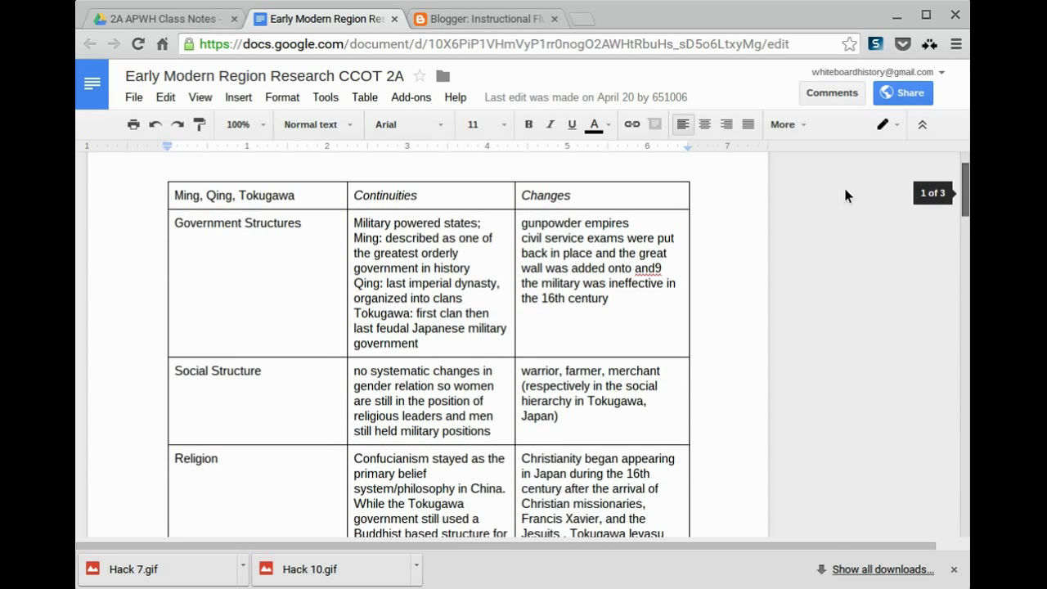
{"action": "scroll", "coordinate": [845, 194], "scroll_direction": "down", "scroll_amount": 1}
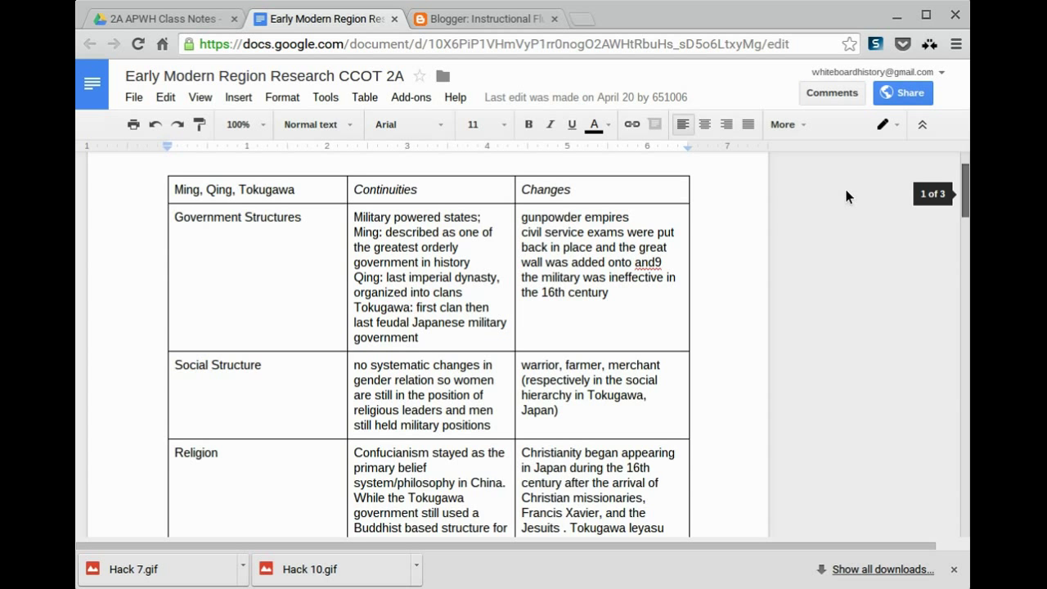
{"action": "scroll", "coordinate": [846, 191], "scroll_direction": "down", "scroll_amount": 1}
{"action": "scroll", "coordinate": [846, 195], "scroll_direction": "down", "scroll_amount": 1}
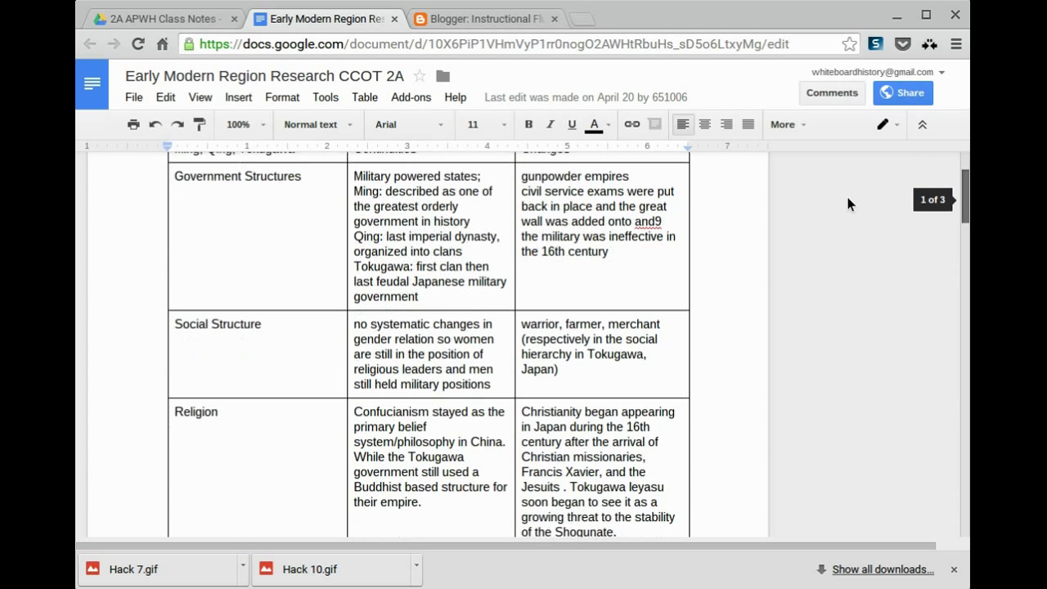
{"action": "scroll", "coordinate": [847, 199], "scroll_direction": "down", "scroll_amount": 5}
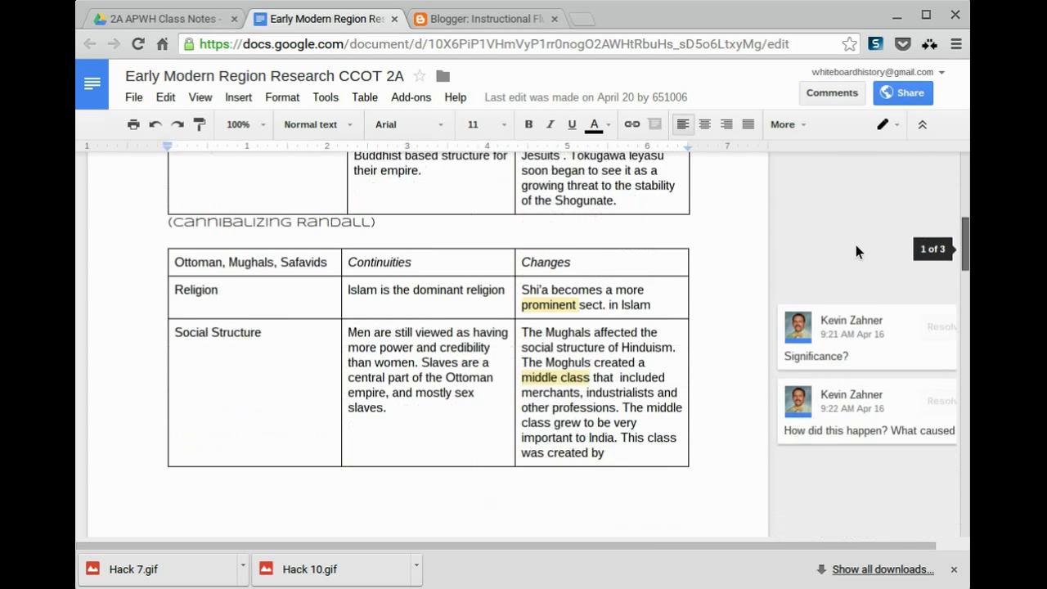
{"action": "scroll", "coordinate": [856, 245], "scroll_direction": "down", "scroll_amount": 1}
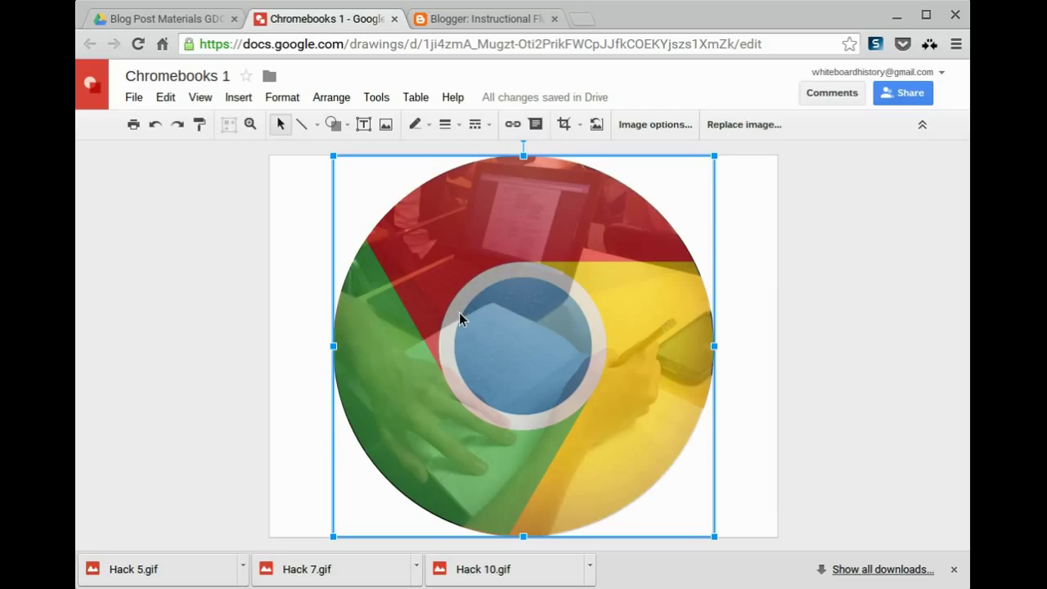
Shift the Chrome logo right, crop the classroom photo, and bring up Image options
{"action": "left_click_drag", "start_coordinate": [459, 312], "coordinate": [606, 313]}
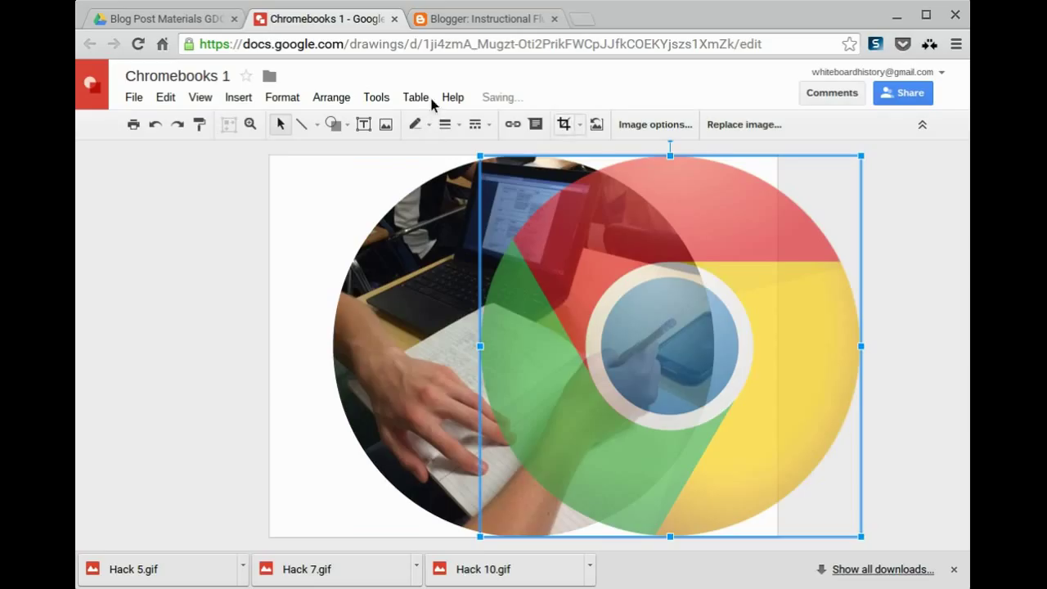
{"action": "left_click", "coordinate": [564, 124]}
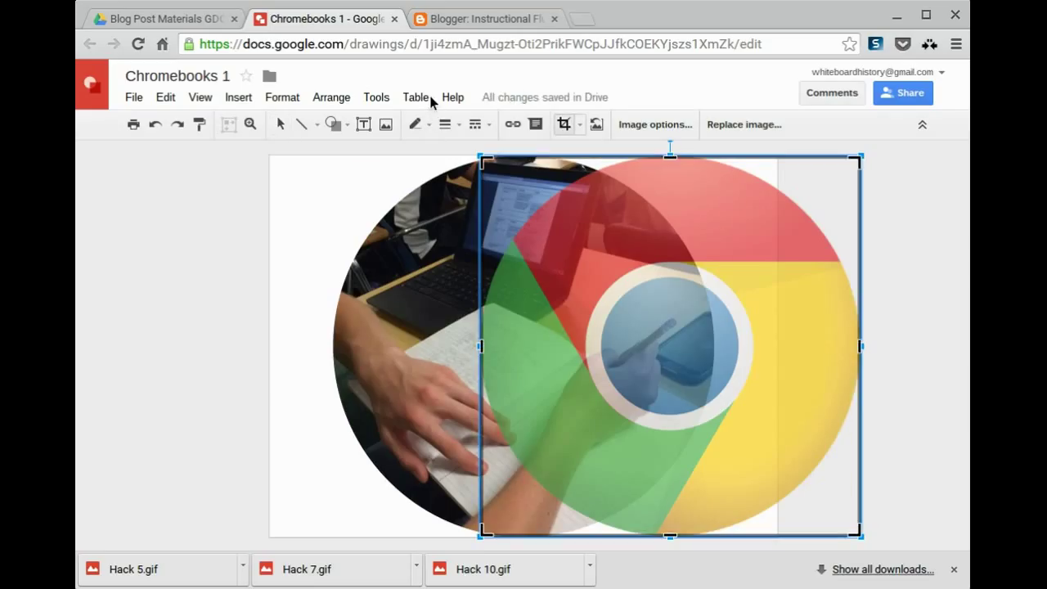
{"action": "key", "text": "Escape"}
{"action": "left_click", "coordinate": [276, 216]}
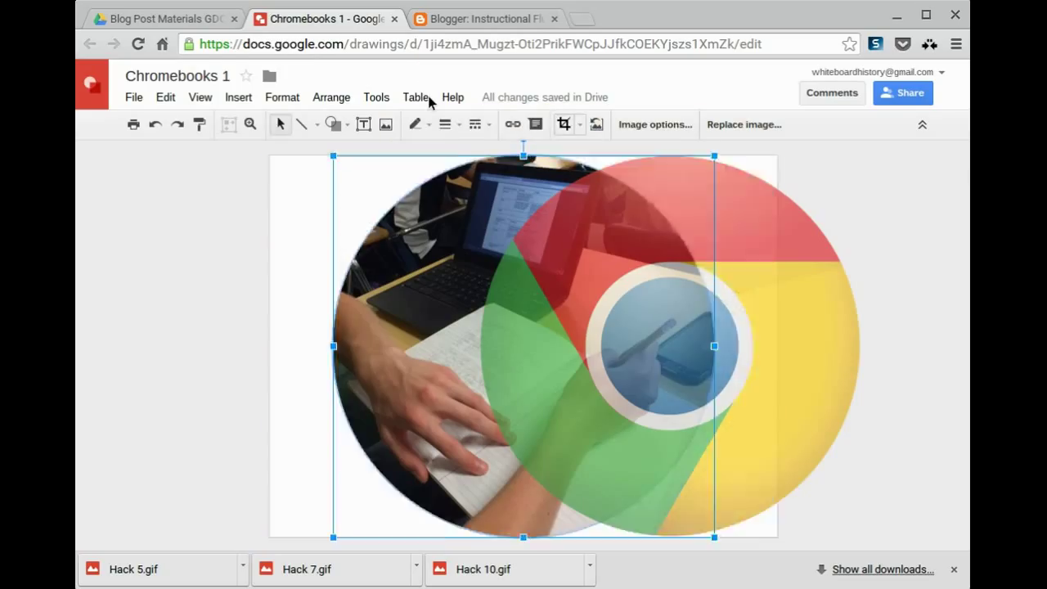
{"action": "left_click", "coordinate": [683, 261]}
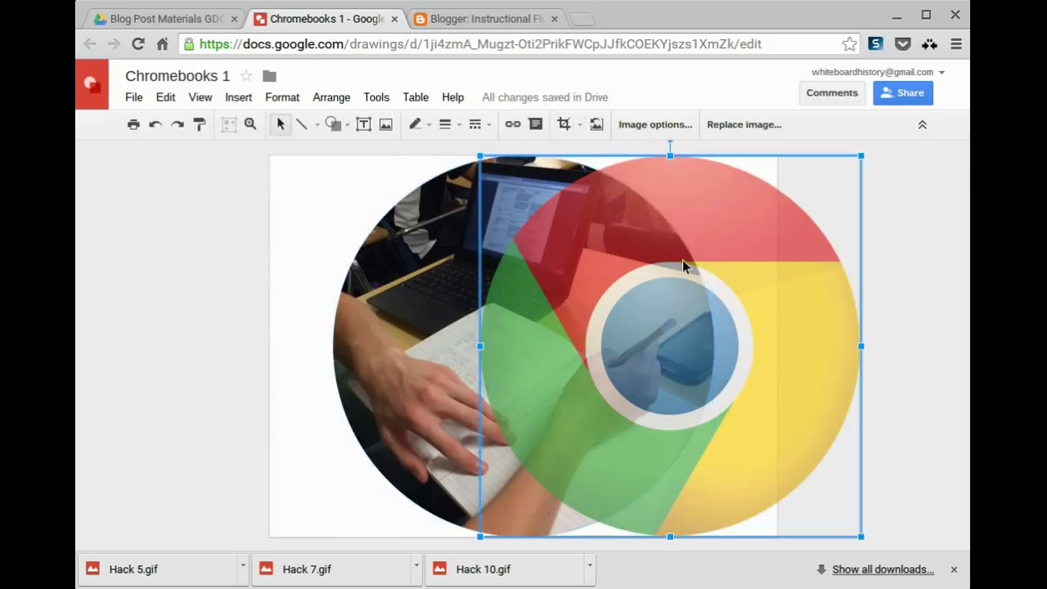
{"action": "left_click", "coordinate": [655, 125]}
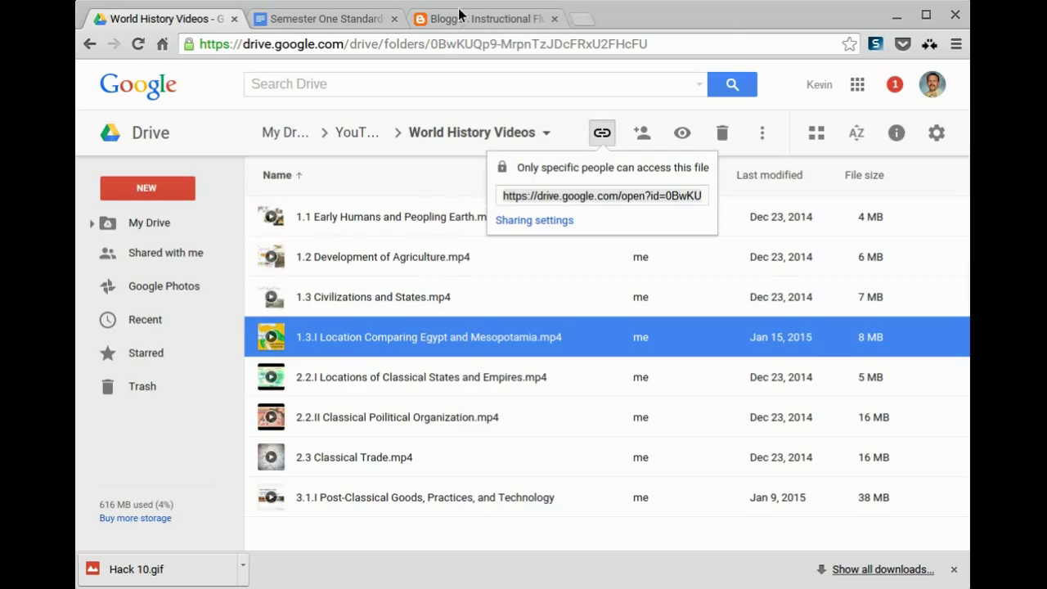
Load the Egypt and Mesopotamia video's copied share link in a new tab
{"action": "key", "text": "ctrl+t"}
{"action": "key", "text": "Return"}
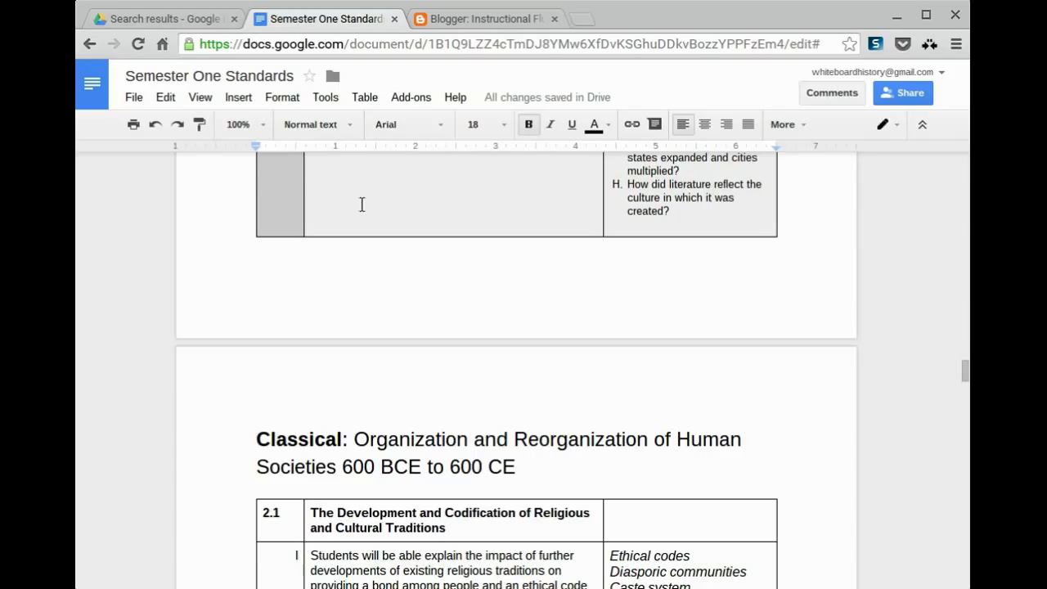
Make the Classical line a Heading 1 and refresh the table of contents to include it
{"action": "left_click", "coordinate": [158, 427]}
{"action": "key", "text": "ctrl+alt+1"}
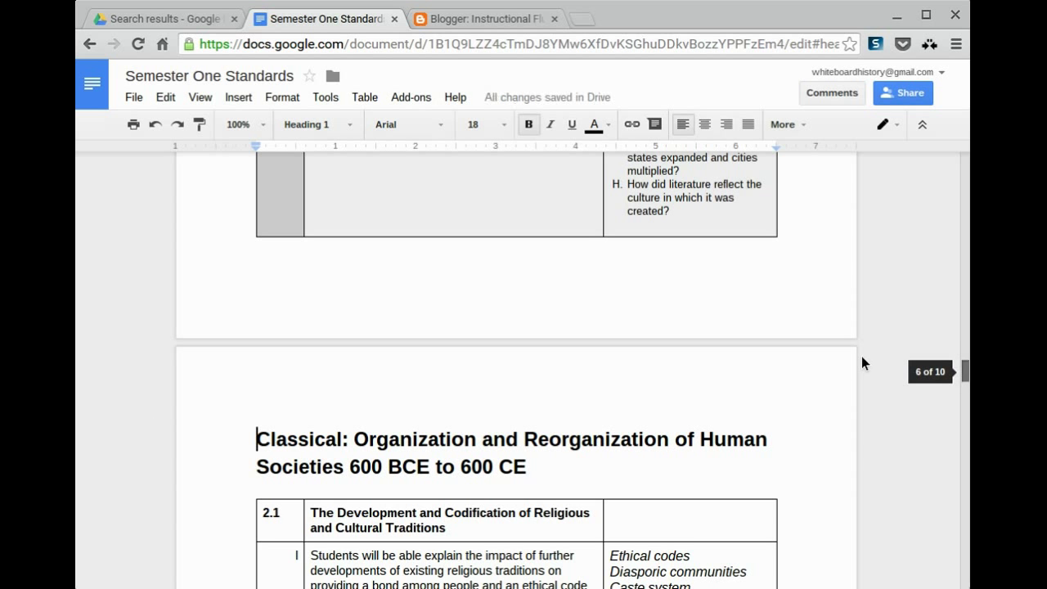
{"action": "scroll", "coordinate": [861, 355], "scroll_direction": "up", "scroll_amount": 20}
{"action": "scroll", "coordinate": [856, 221], "scroll_direction": "up", "scroll_amount": 20}
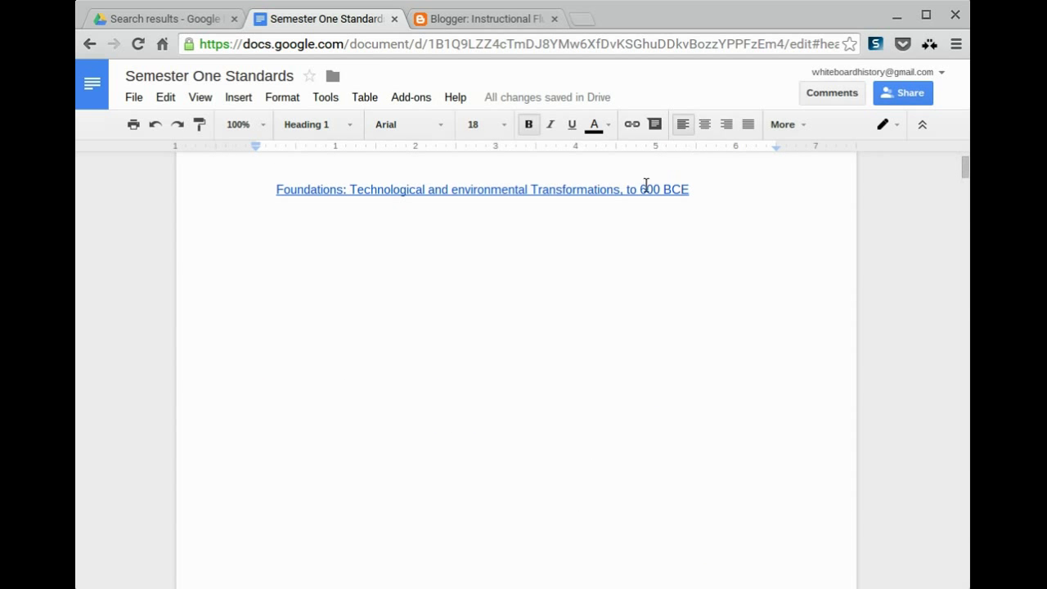
{"action": "key", "text": "Down"}
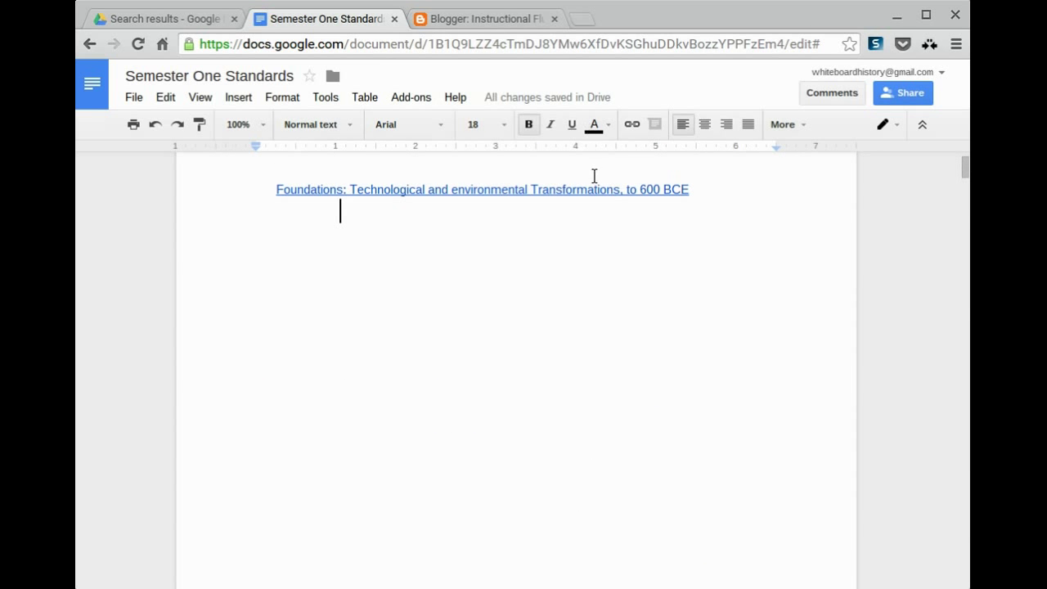
{"action": "key", "text": "BackSpace"}
{"action": "left_click", "coordinate": [740, 203]}
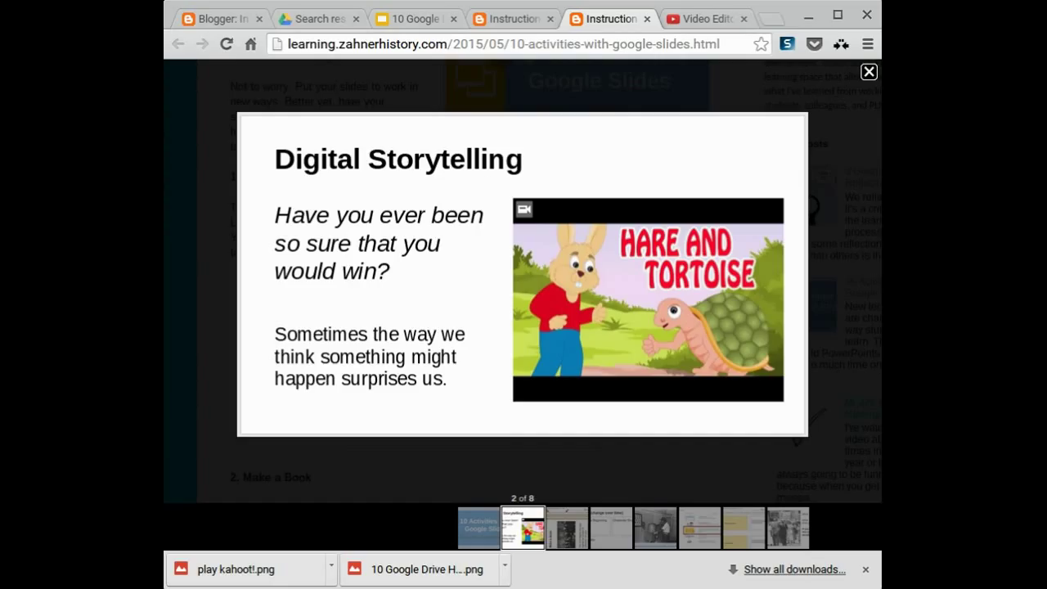
Advance the gallery past Make a Book to the Notes (change over time) slide, 4 of 8
{"action": "key", "text": "Right"}
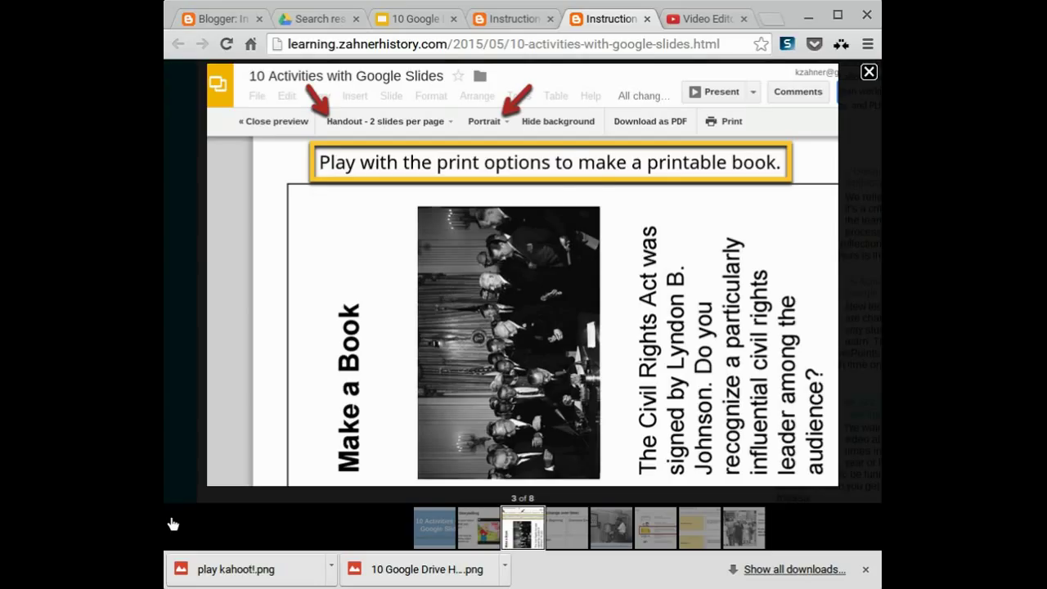
{"action": "key", "text": "Right"}
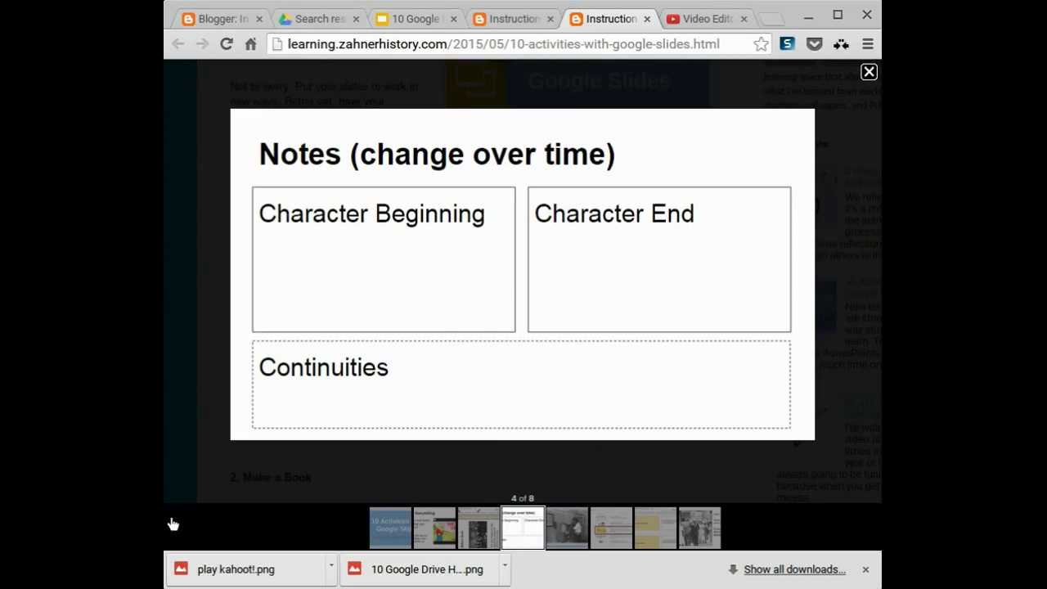
Advance the Slides example gallery two images to slide 6 of 8, the 'Add a gadget' Slideshow maker screen
{"action": "key", "text": "Right"}
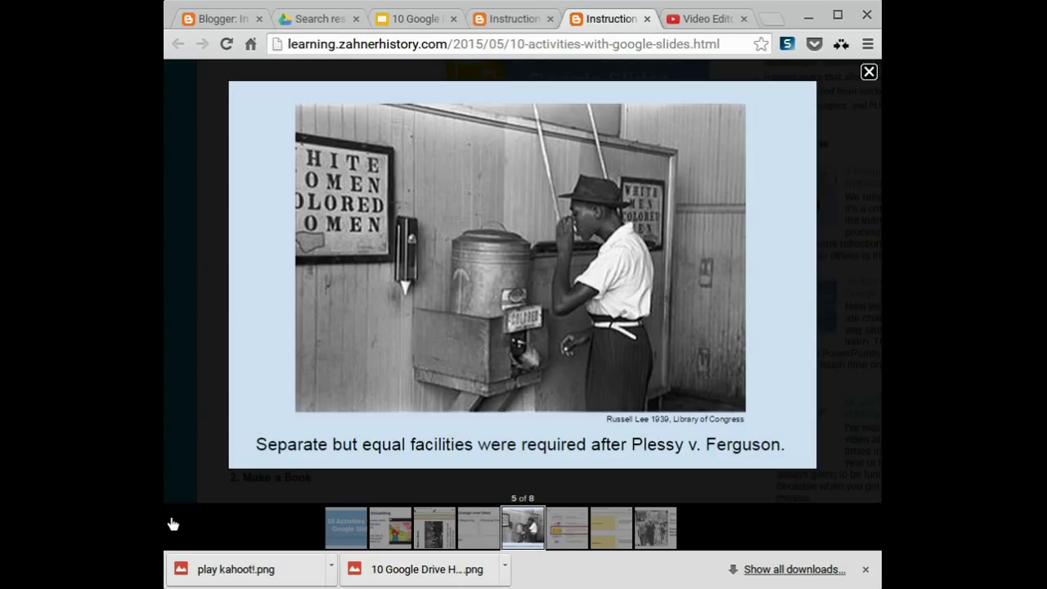
{"action": "key", "text": "Right"}
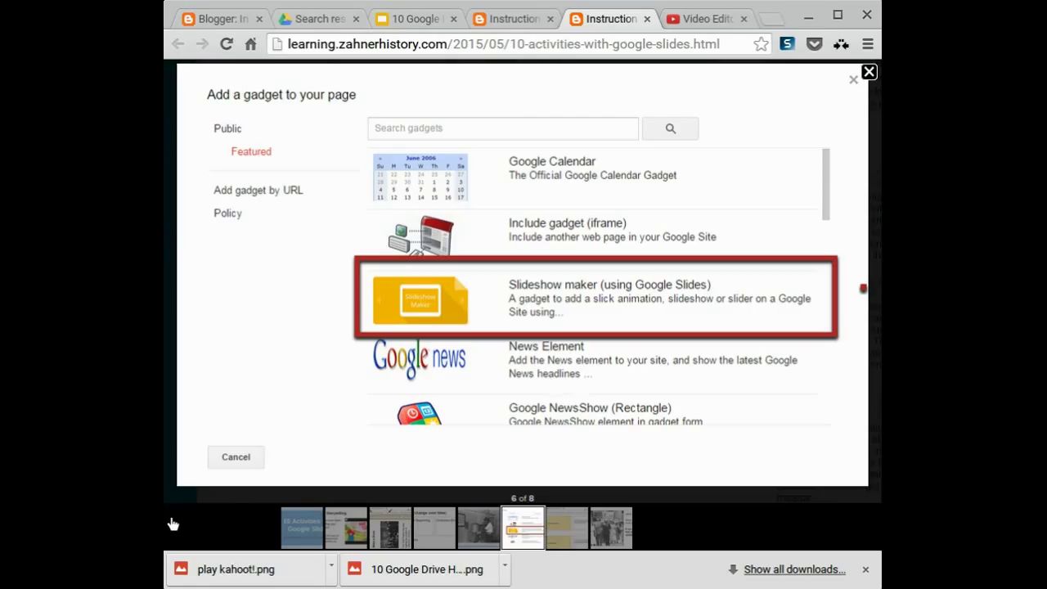
Advance the gallery past the handout print example to the final photo-analysis slide, 8 of 8
{"action": "key", "text": "Right"}
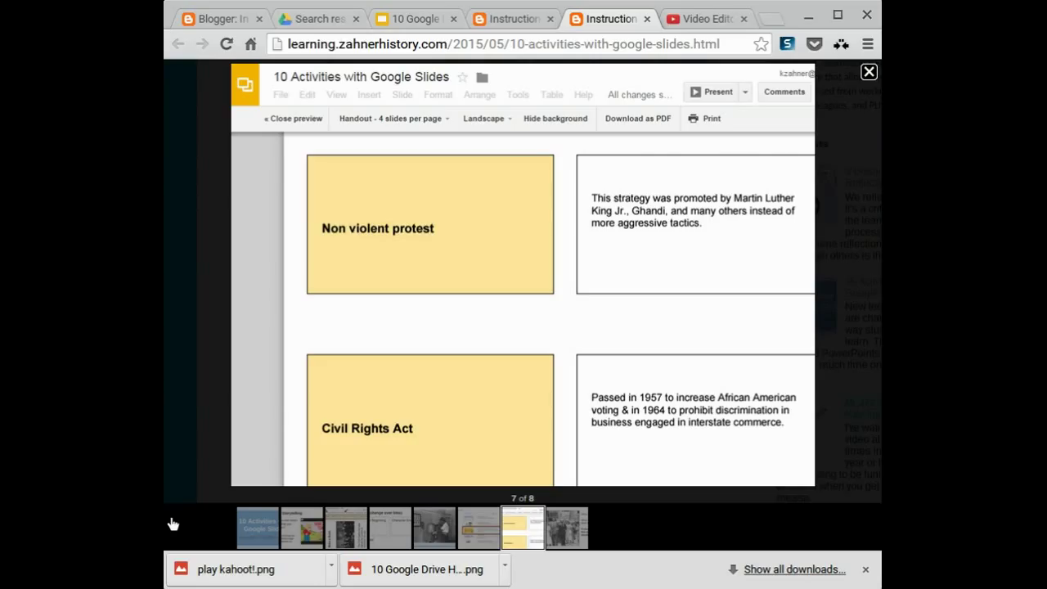
{"action": "key", "text": "Right"}
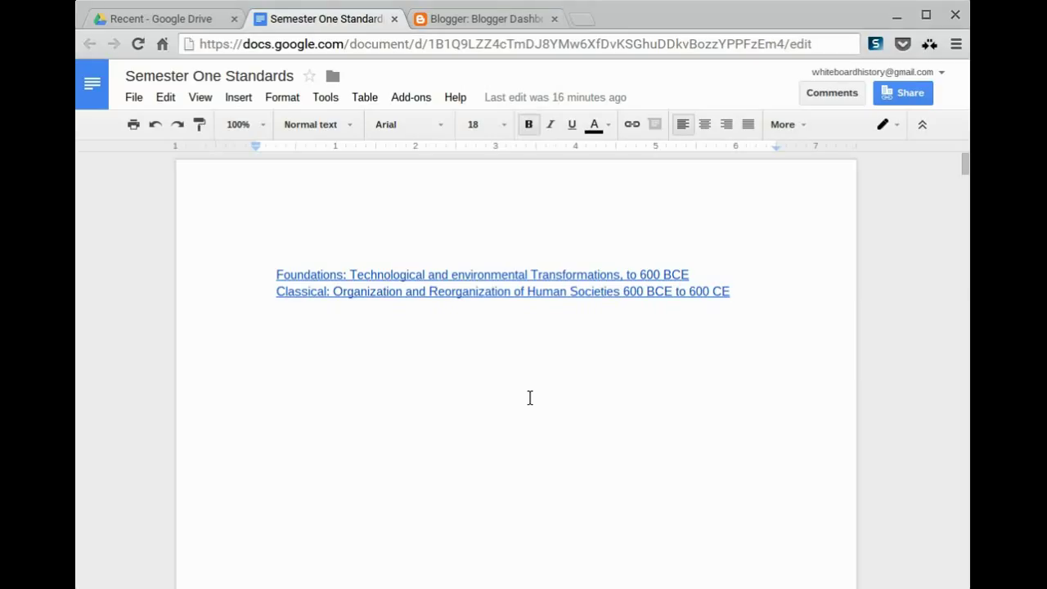
Rewrite the Semester One Standards document address to end in /copy instead of /edit
{"action": "left_click", "coordinate": [702, 33]}
{"action": "key", "text": "End"}
{"action": "key", "text": "BackSpace"}
{"action": "key", "text": "BackSpace"}
{"action": "key", "text": "BackSpace"}
{"action": "key", "text": "BackSpace"}
{"action": "type", "text": "copy"}
Copy the /copy link and load it in a new browser tab
{"action": "triple_click", "coordinate": [650, 31]}
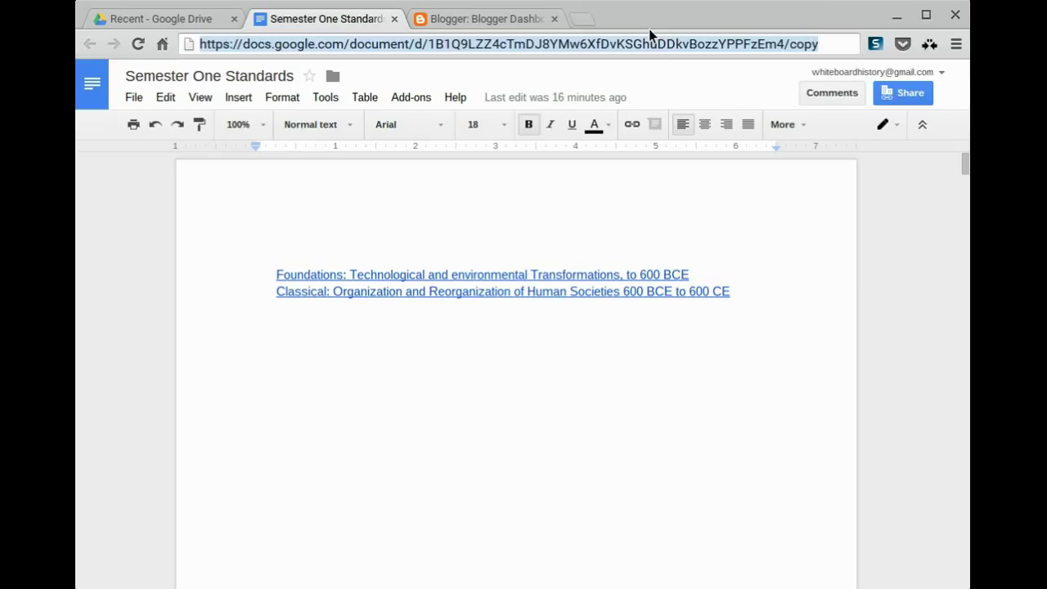
{"action": "key", "text": "ctrl+c"}
{"action": "key", "text": "ctrl+t"}
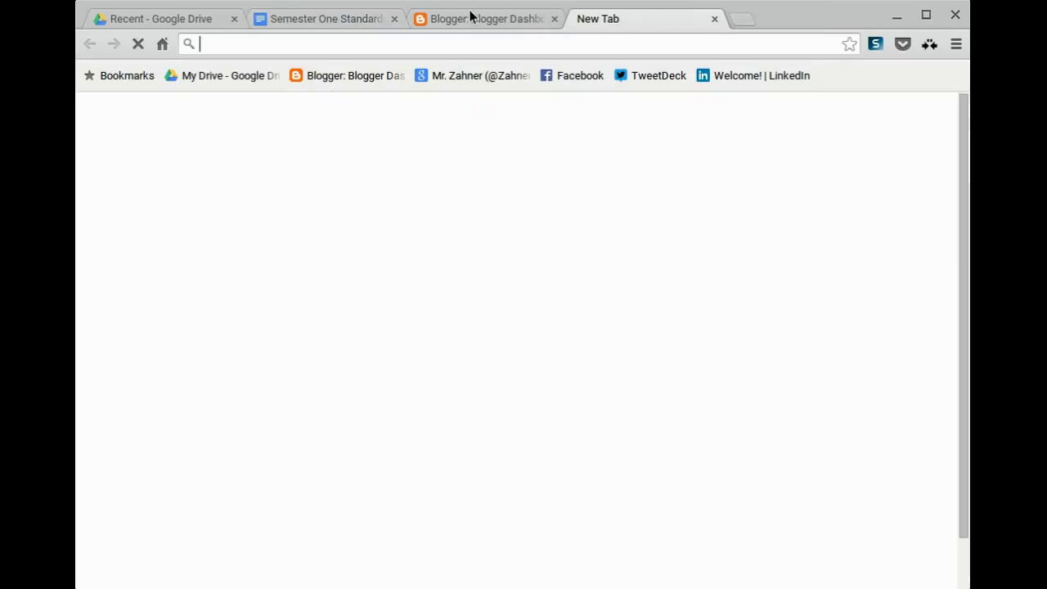
{"action": "key", "text": "ctrl+v"}
{"action": "key", "text": "Return"}
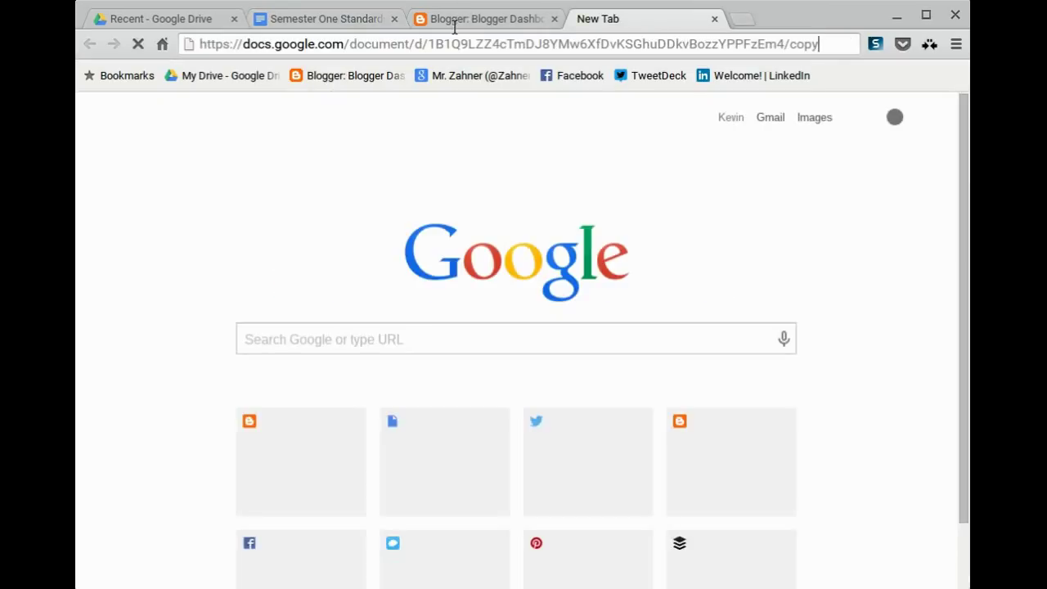